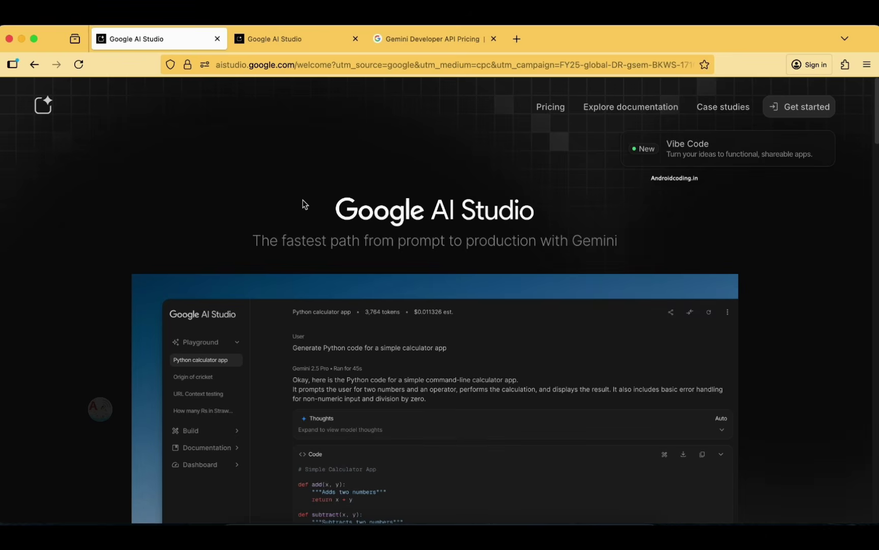
- Review the Free and Paid plans on the Gemini Developer API pricing page
key("ctrl+Tab")
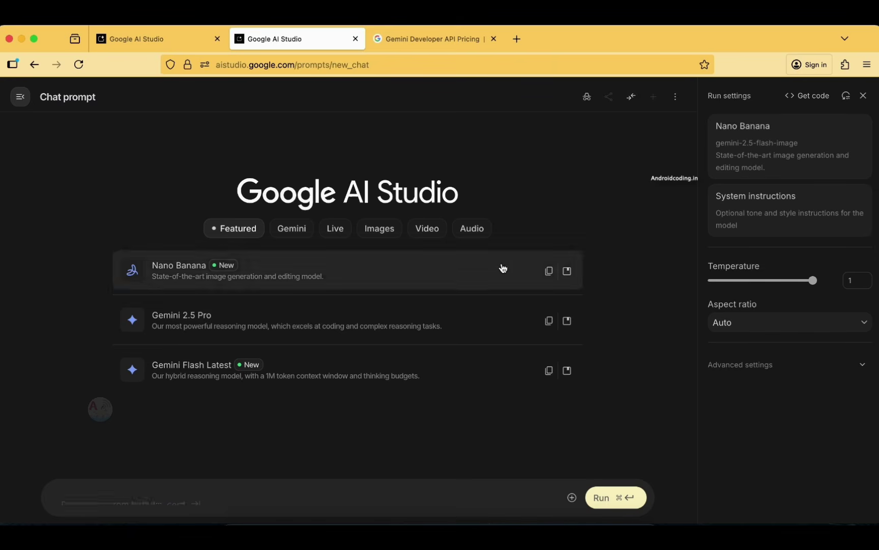
left_click(447, 40)
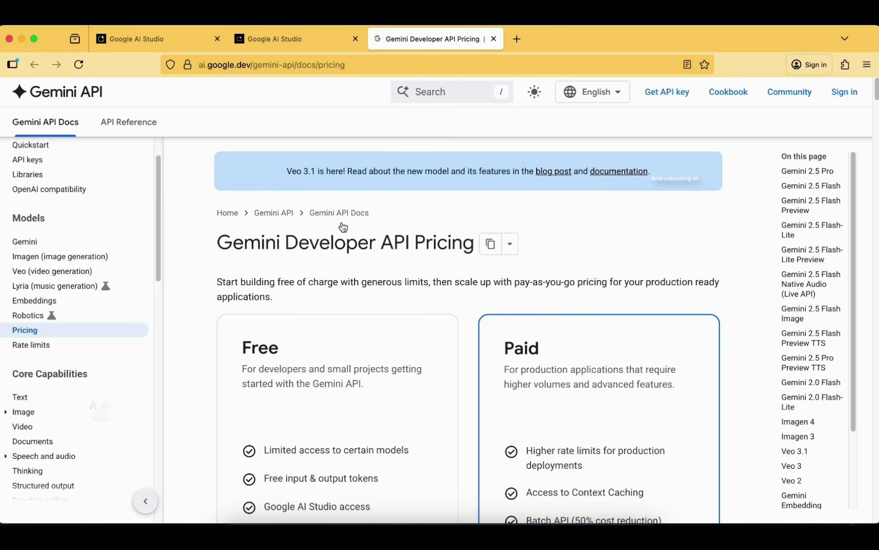
scroll(270, 356, "down", 3)
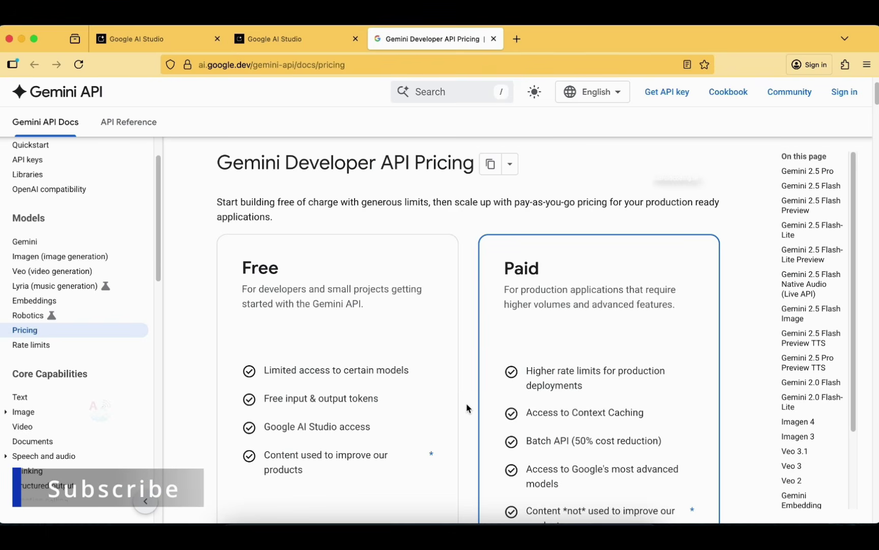
- Choose the Nano Banana model for a chat prompt and set its aspect ratio to 16:9
left_click(301, 50)
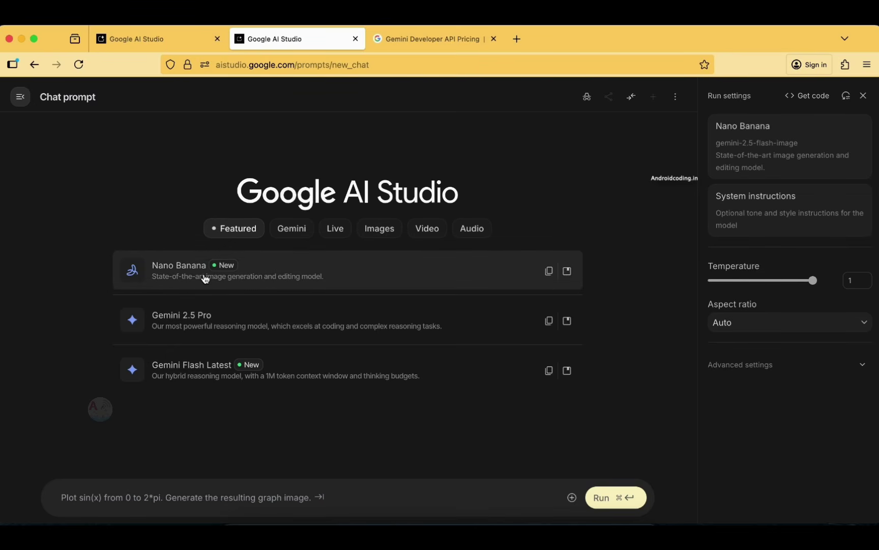
left_click(230, 281)
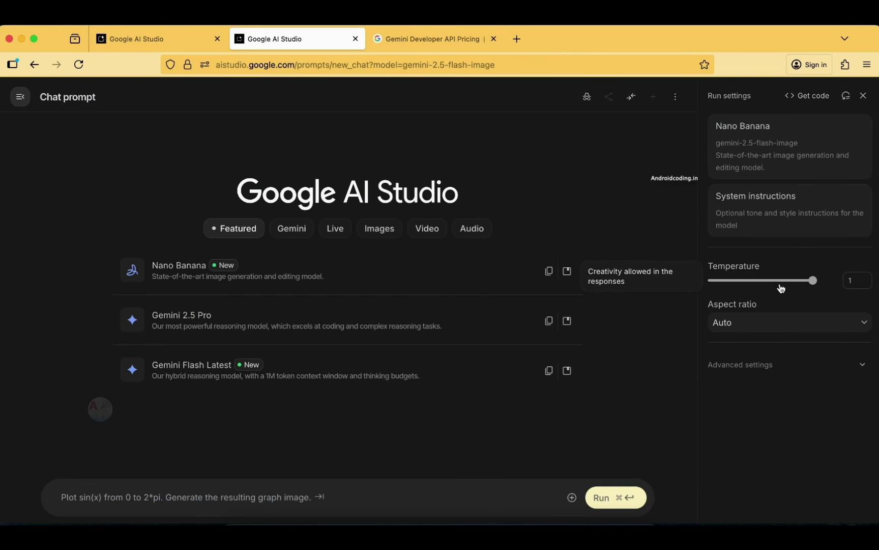
left_click(763, 323)
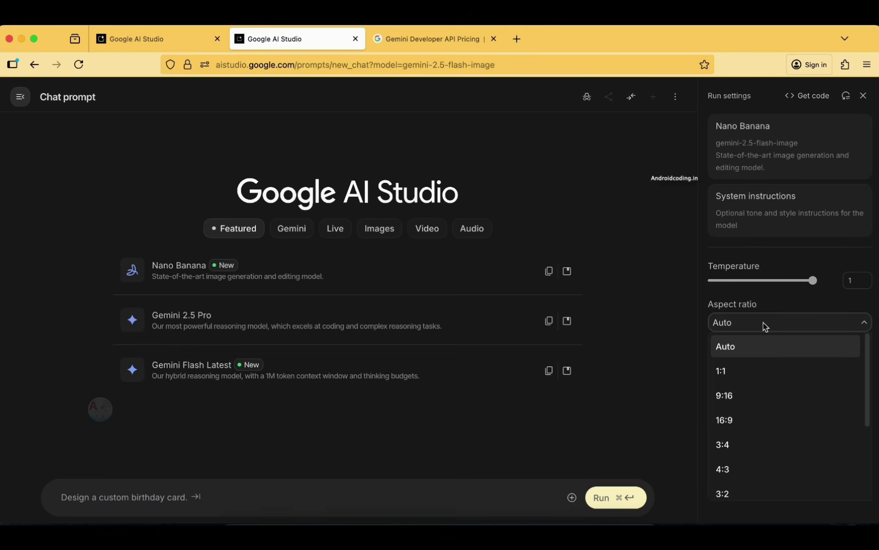
left_click(742, 420)
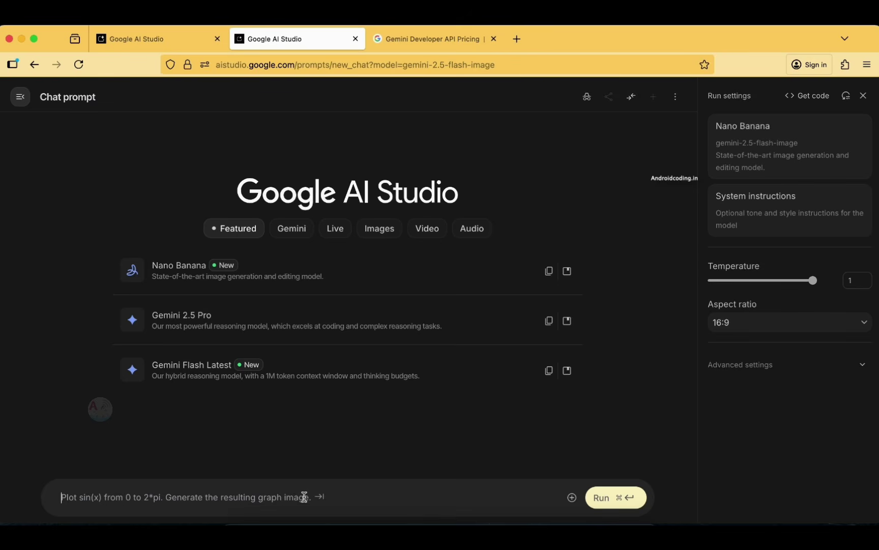
- Generate an image with the prompt "imagine a boy riding cycle in village roads, wearing a school bag"
type("imagine a ")
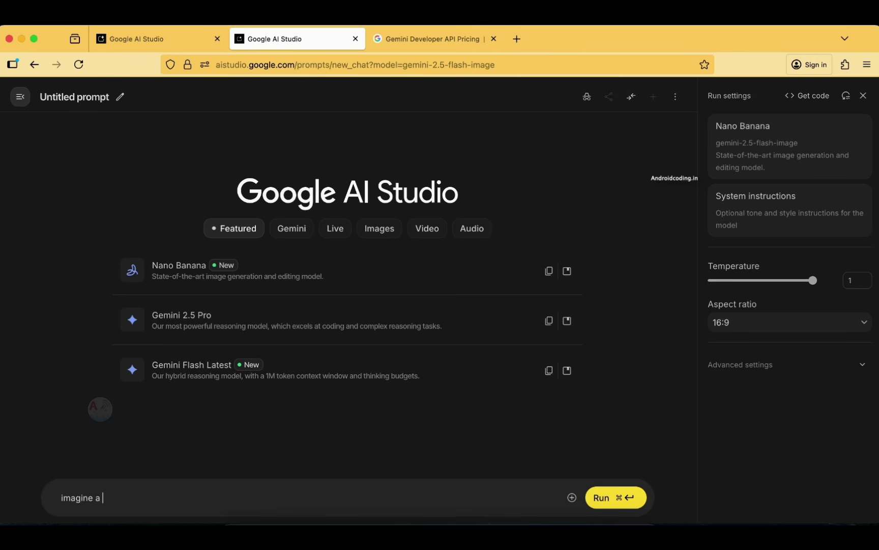
type("boy riding cycle in villa")
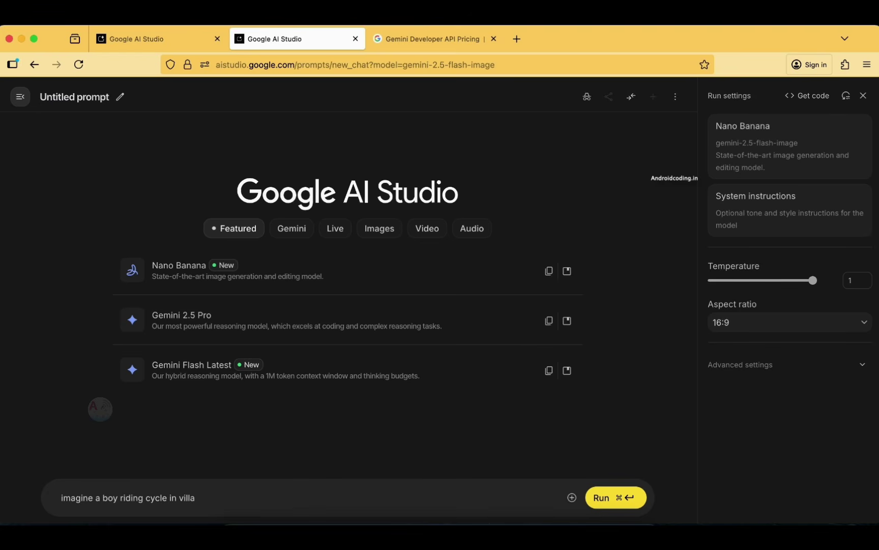
type("ge roads")
type(", wea")
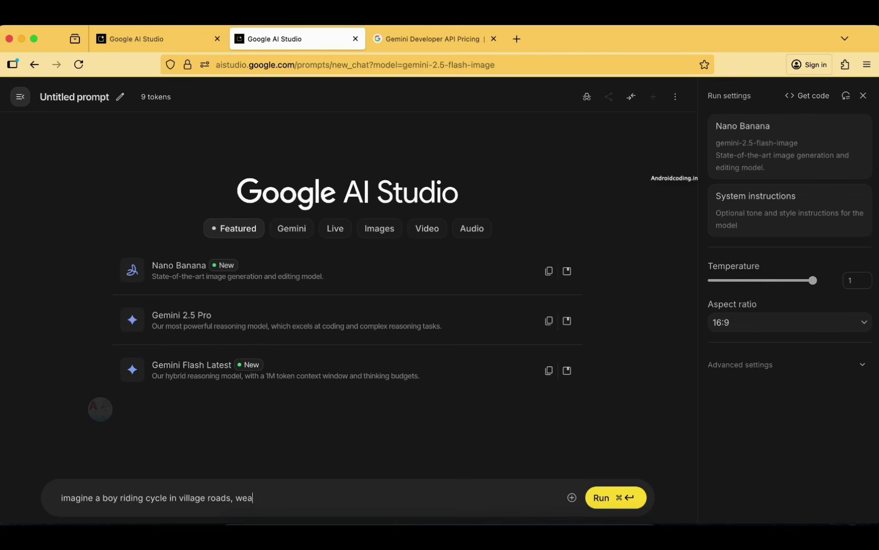
type("ring a school bag")
left_click(590, 492)
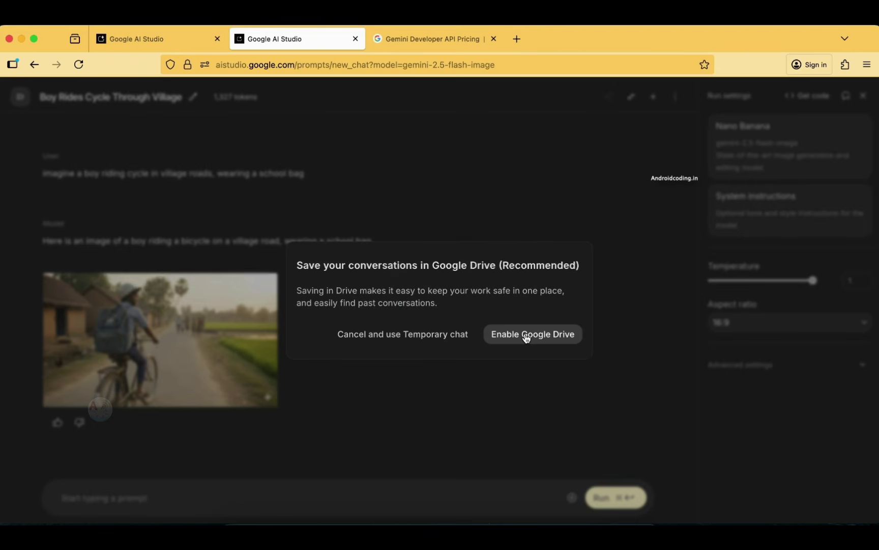
- Enable saving conversations in Google Drive and inspect the generated image in the enlarged preview
left_click(527, 336)
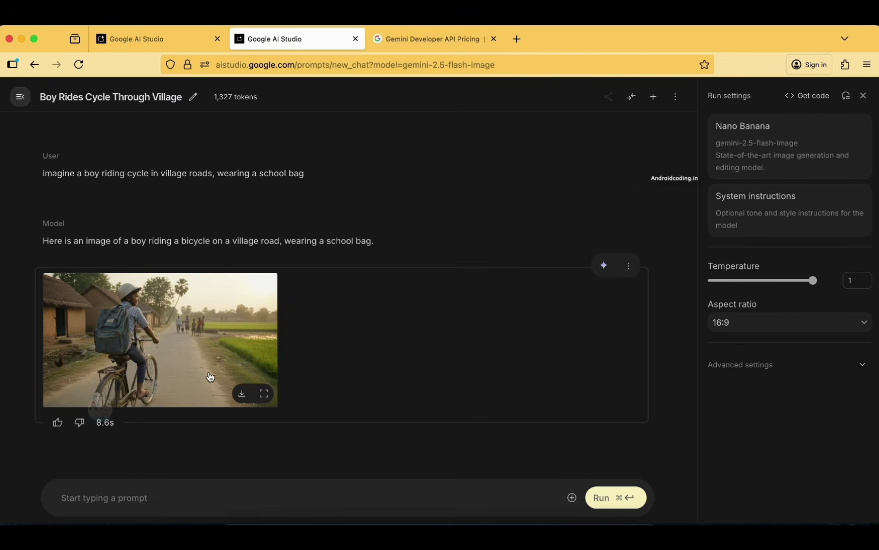
left_click(263, 393)
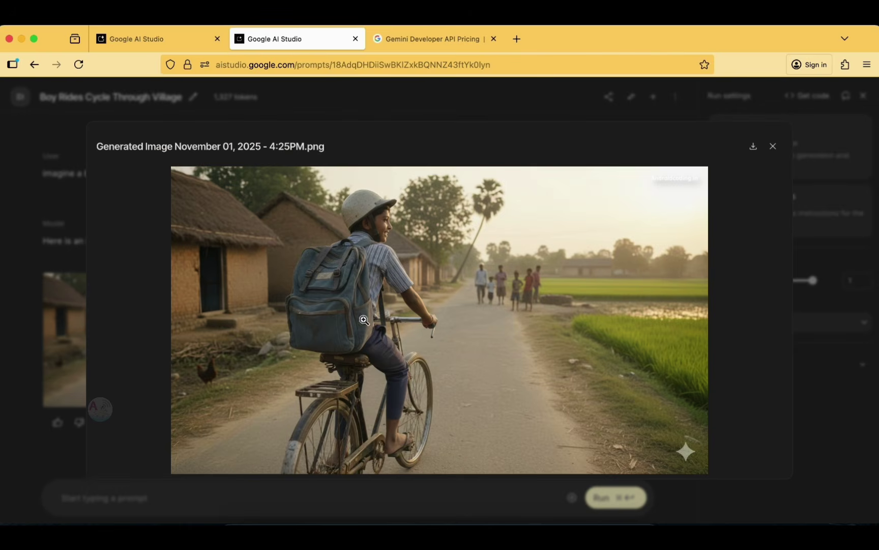
left_click(772, 146)
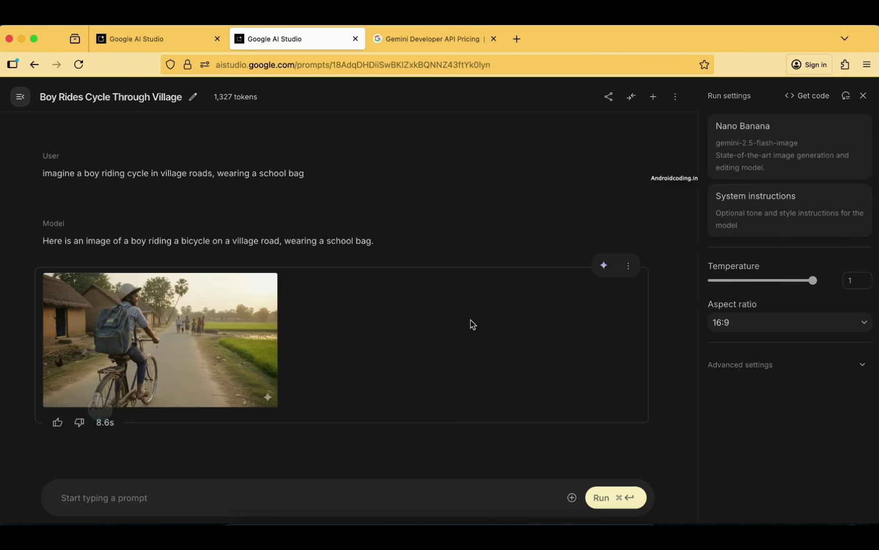
- Submit the follow-up prompt "for the same can you give a video of 10 seconds where the boy rides cycle from front view"
left_click(226, 491)
type("for t")
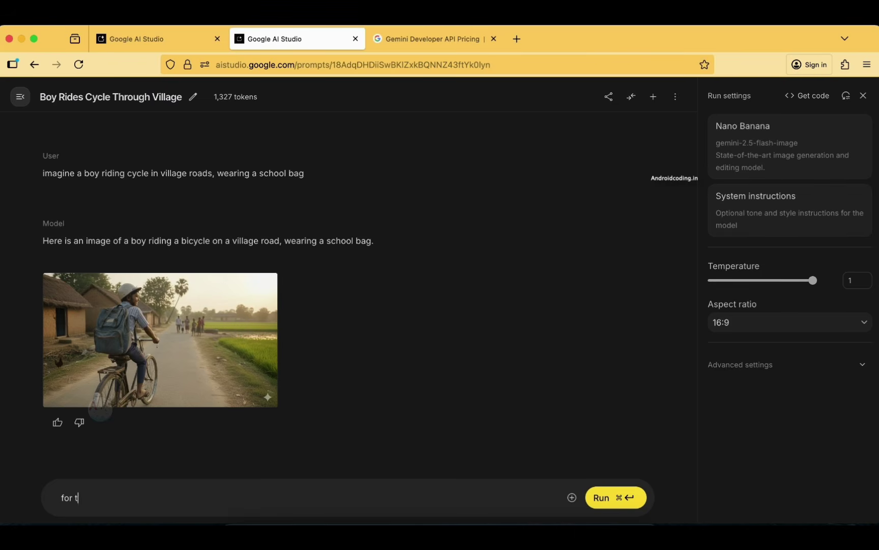
type("he same can you give a ")
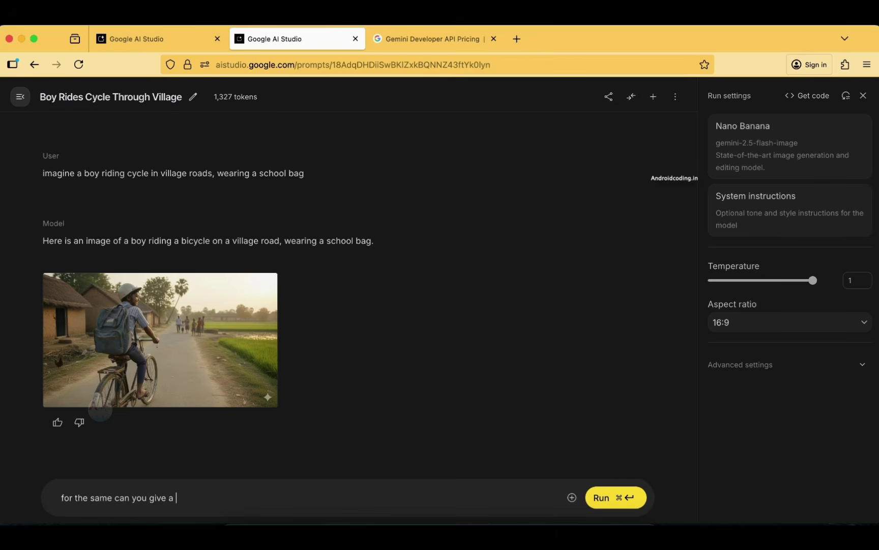
type("video of 10 seconds where the boy rides cycle from front view")
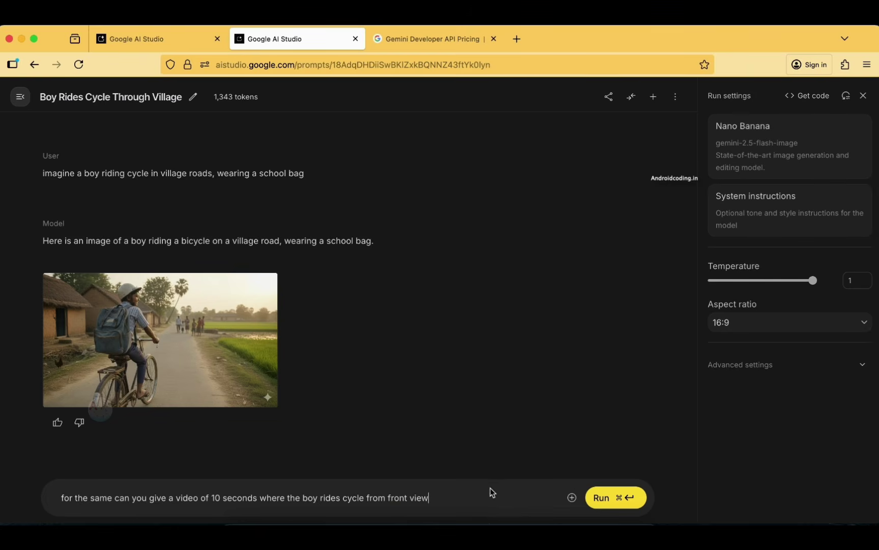
left_click(602, 498)
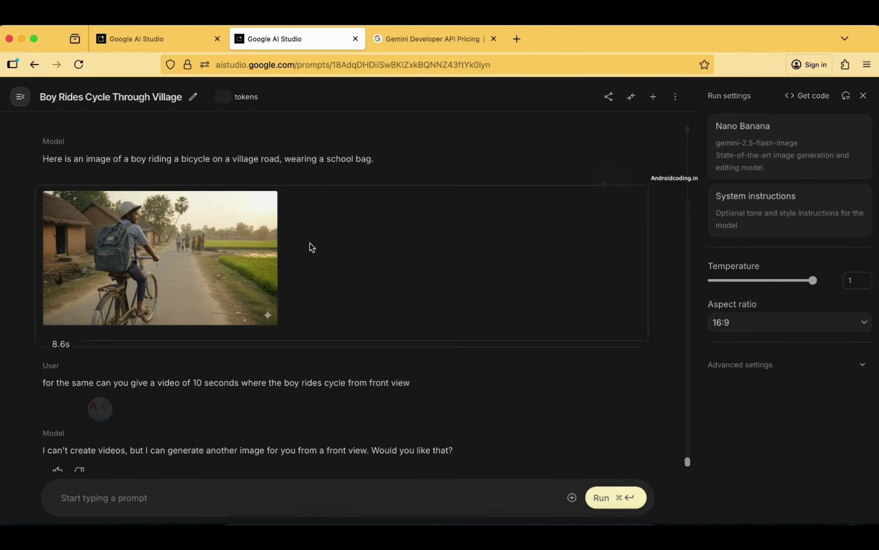
- Check the chat's token usage and review the model's reply to the video request
mouse_move(236, 99)
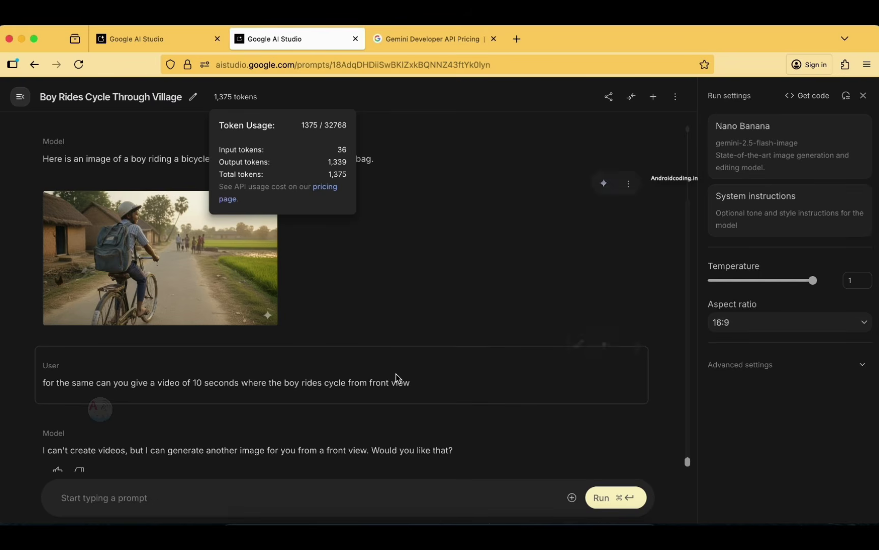
scroll(398, 405, "down", 1)
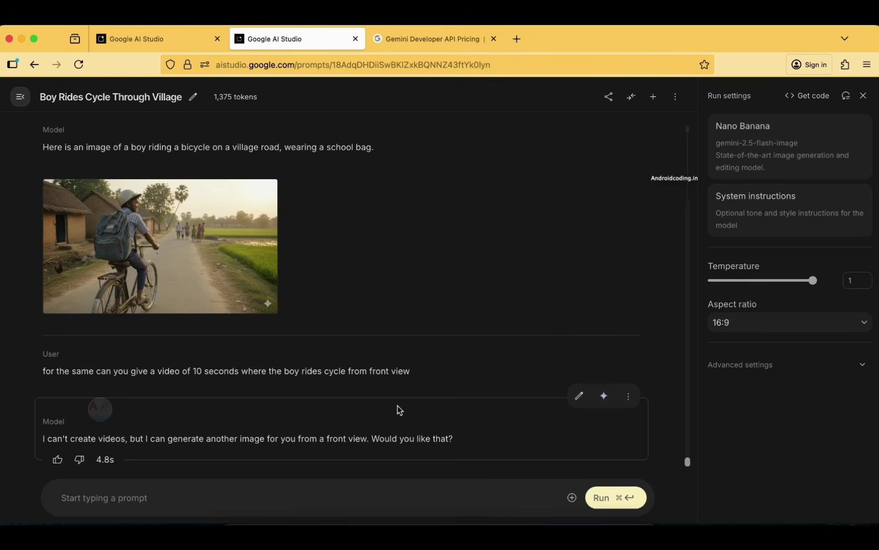
left_click(299, 502)
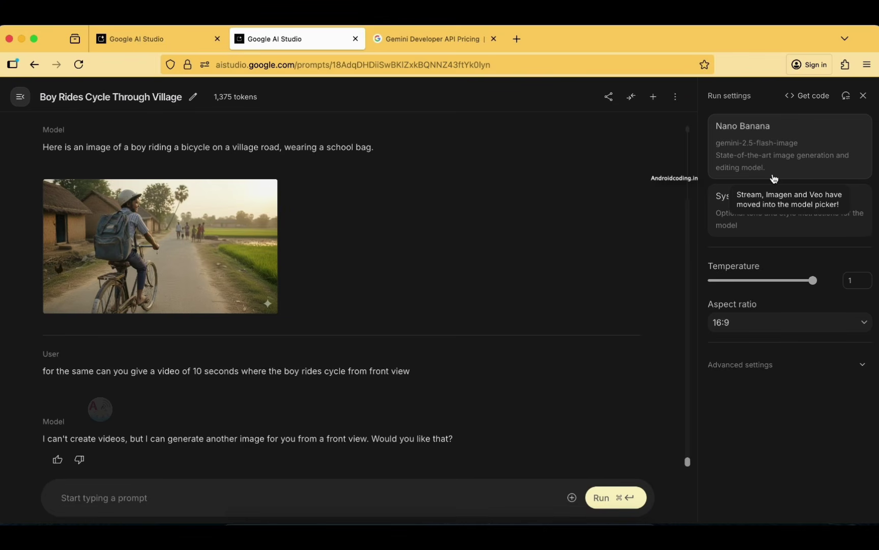
mouse_move(496, 348)
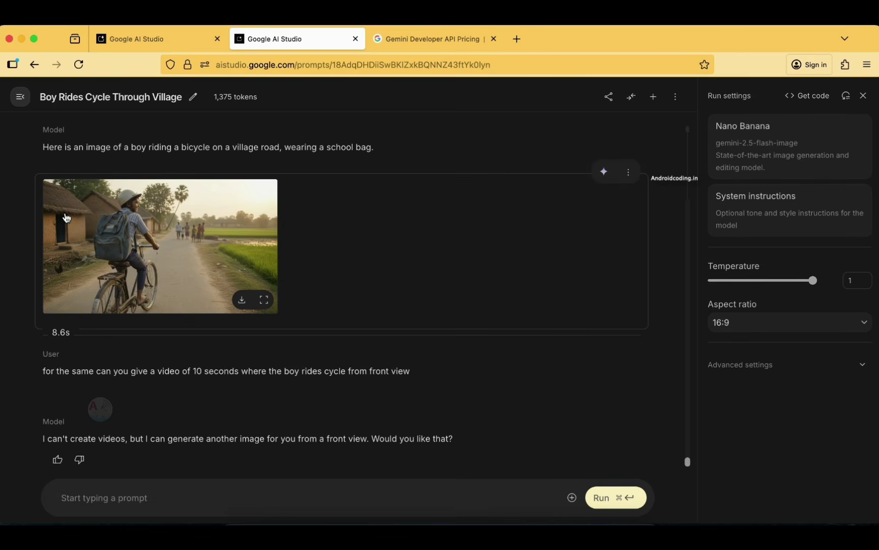
scroll(461, 227, "up", 3)
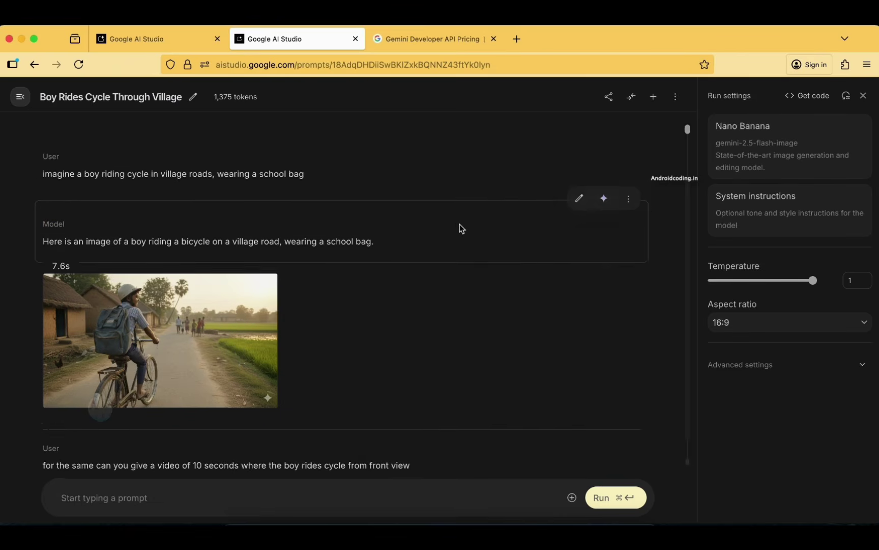
- Download the generated image and switch to the Veo 2 video model, accepting a new chat
left_click(813, 149)
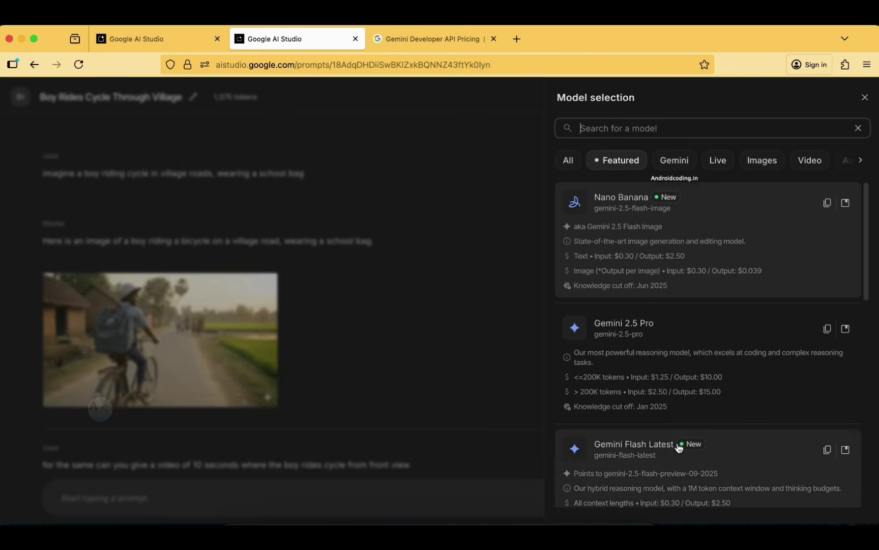
scroll(679, 448, "down", 1)
left_click(810, 161)
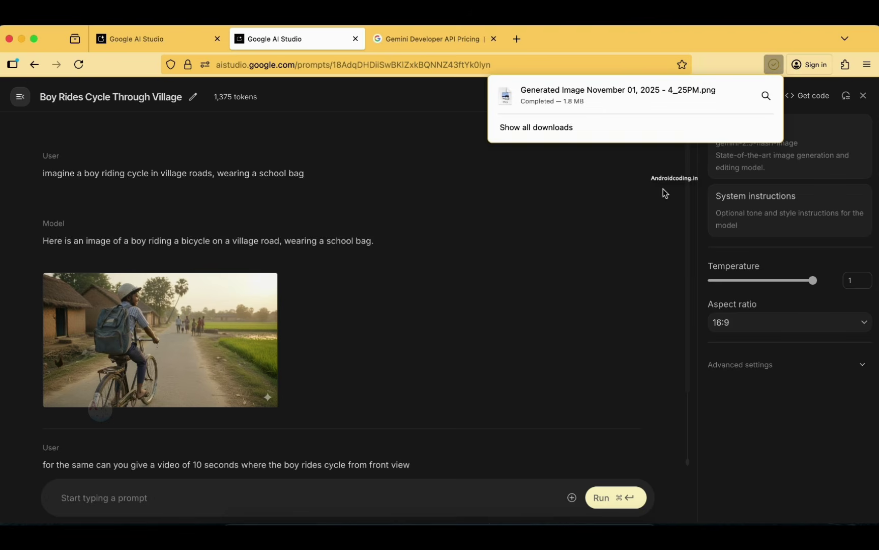
left_click(672, 199)
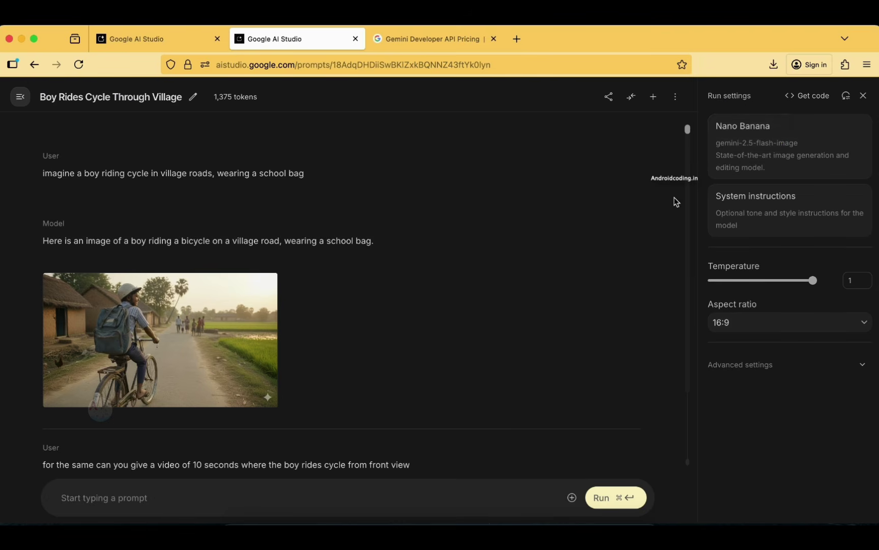
left_click(817, 139)
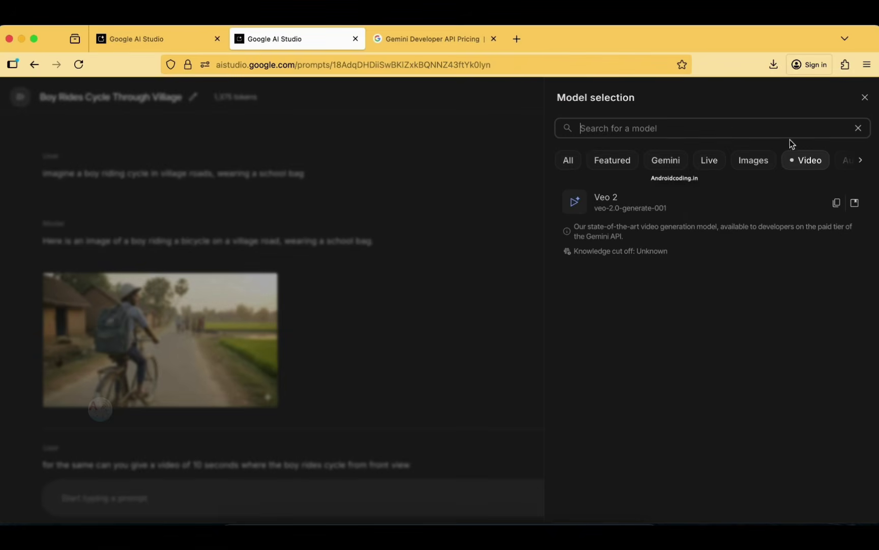
left_click(636, 227)
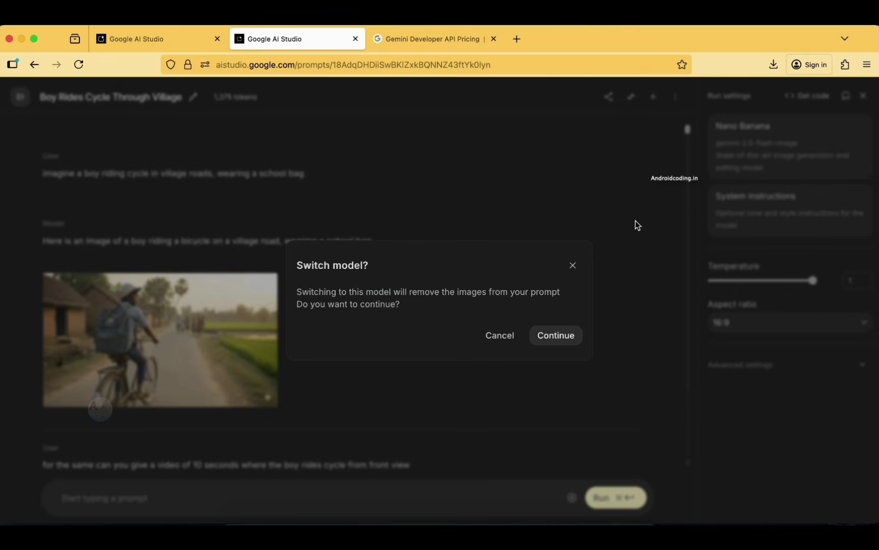
left_click(561, 328)
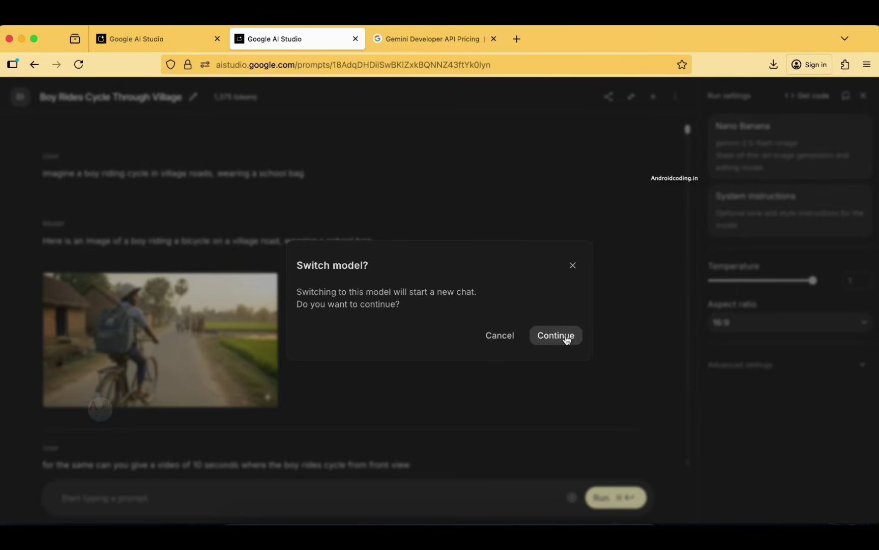
left_click(567, 337)
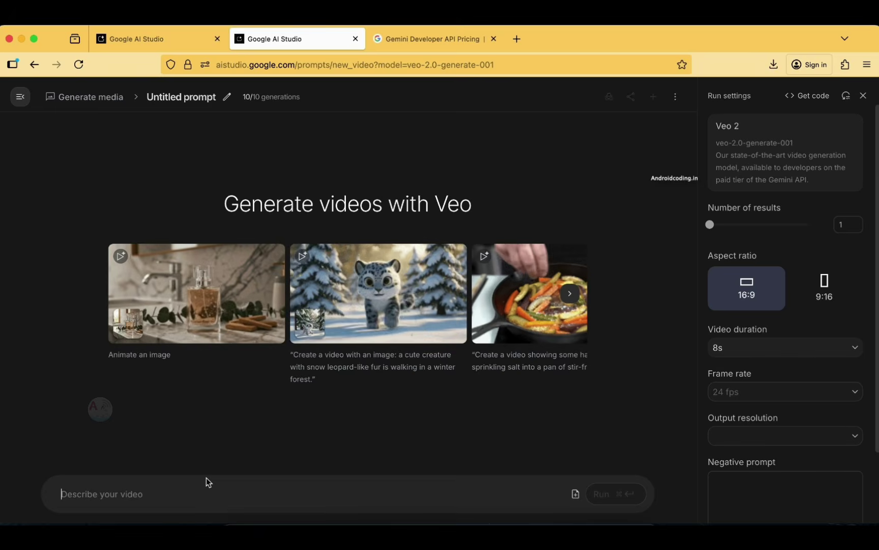
- Generate a video with the prompt "a boy riding cycle on village roads, houses on both sides with front facing view"
type("a boy riding cycle on village roads, hous")
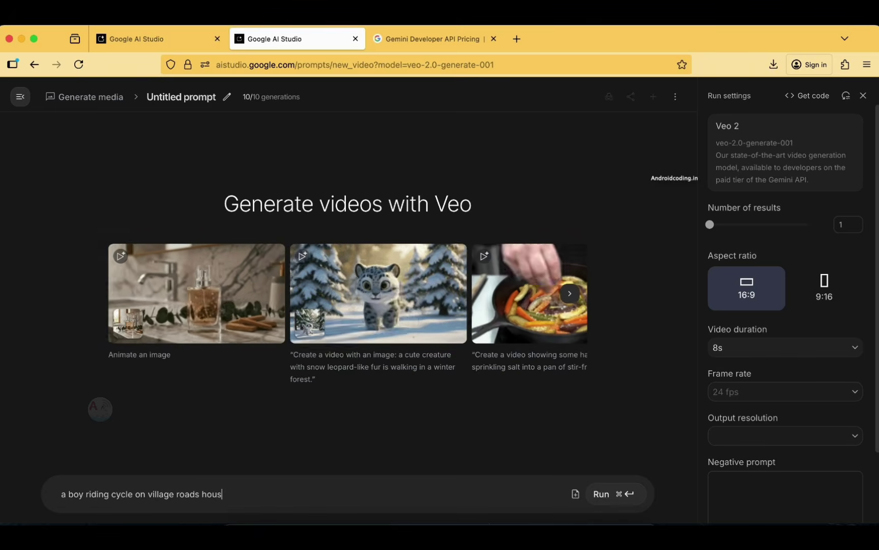
type("es on both sides with front facing view")
left_click(202, 494)
type(",")
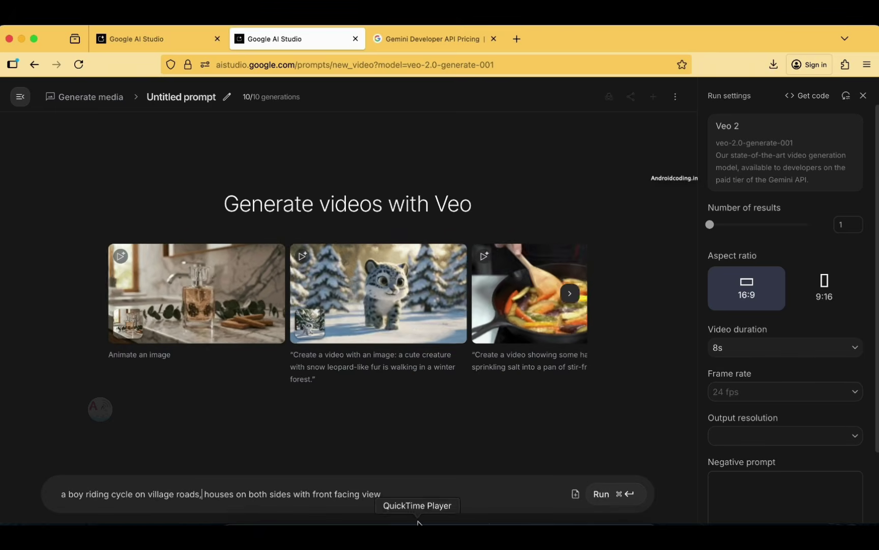
left_click(600, 493)
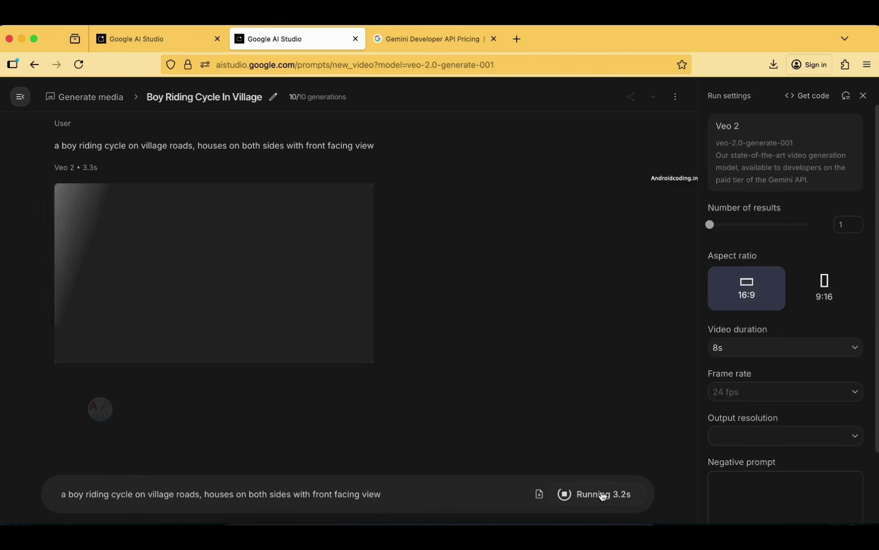
- Check the remaining generations and watch the generated video in the enlarged preview, closing it when done
mouse_move(311, 99)
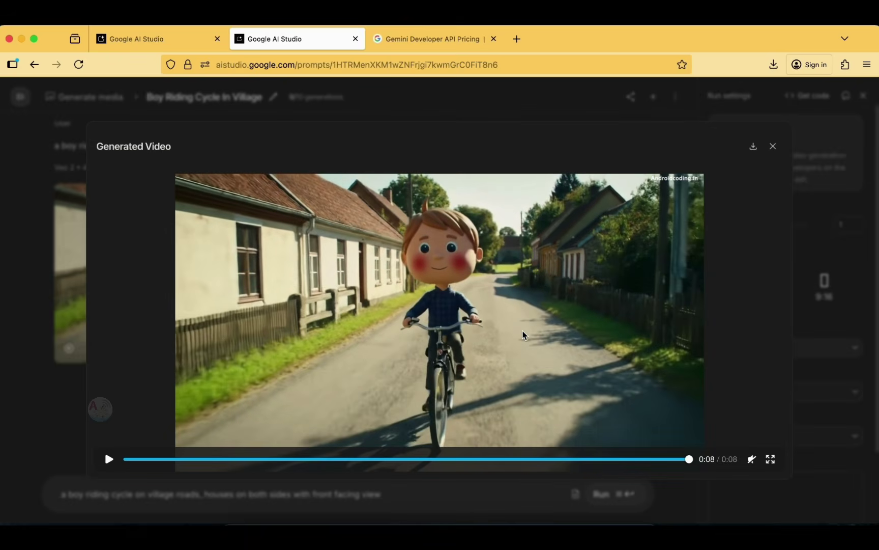
left_click(773, 147)
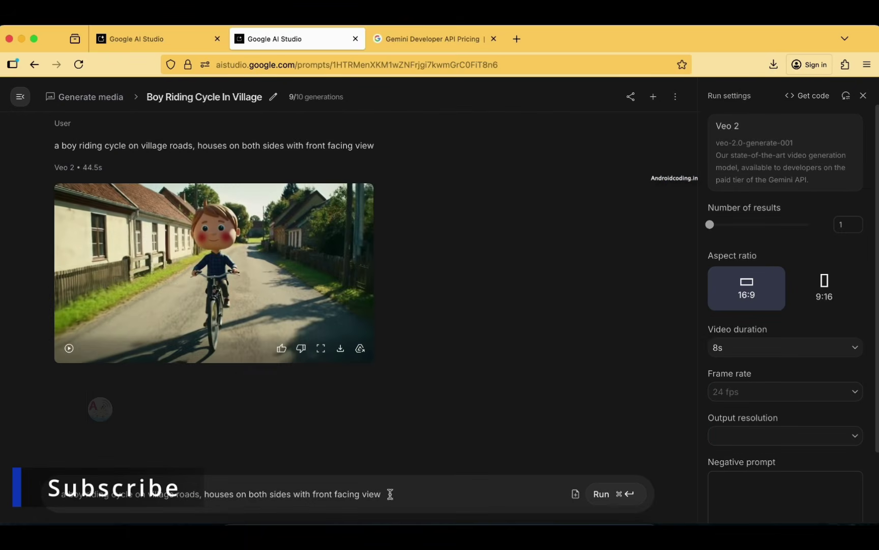
- Generate a video with the prompt "i have asked a boy which should resemble a real boy face kind of and rural village background with 10 seconds duration"
key("super+a")
key("BackSpace")
type("i have asked a boy whihc should resemble")
left_click(162, 494)
key("BackSpace")
key("BackSpace")
type("c")
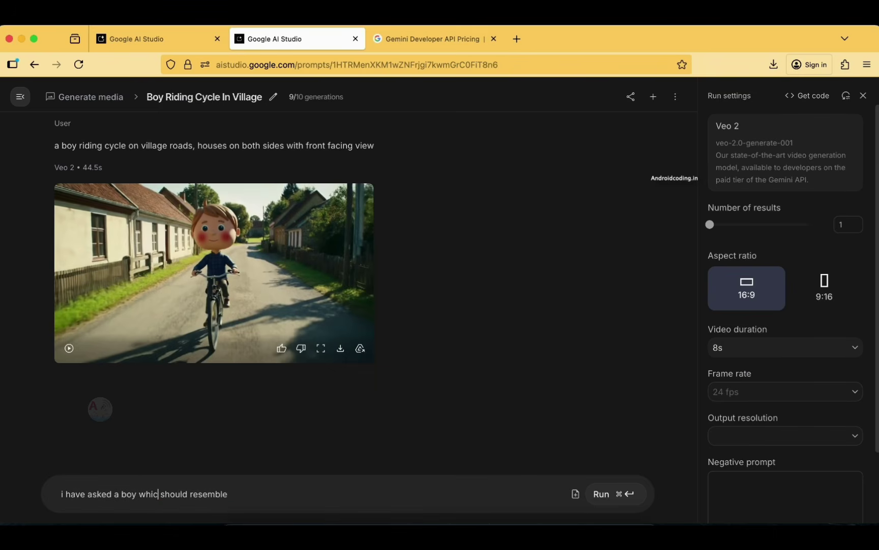
type("h")
left_click(228, 494)
type("a real boy face kind of and rural village background with 10 seconds duration")
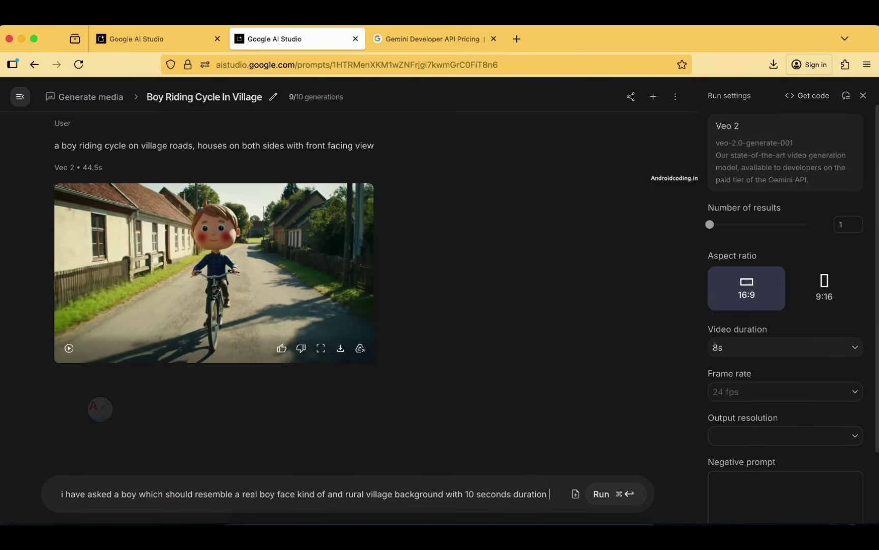
key("Return")
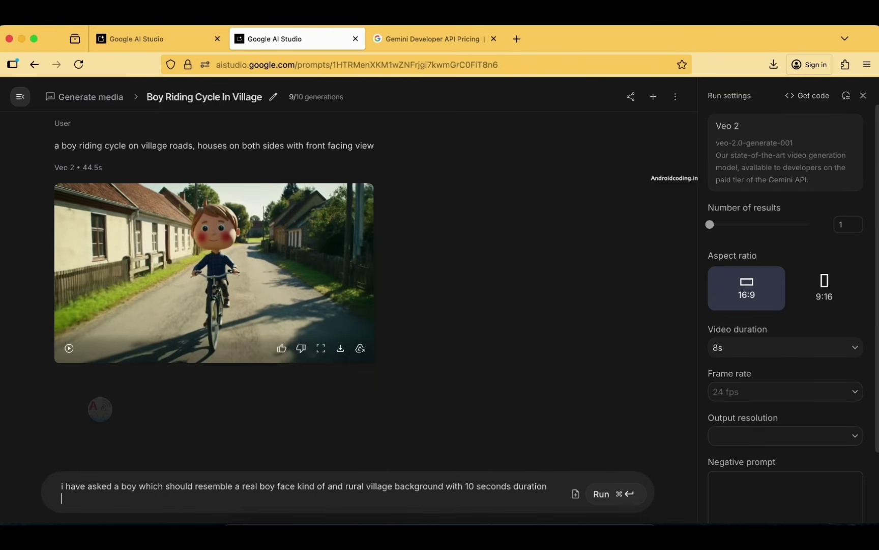
key("BackSpace")
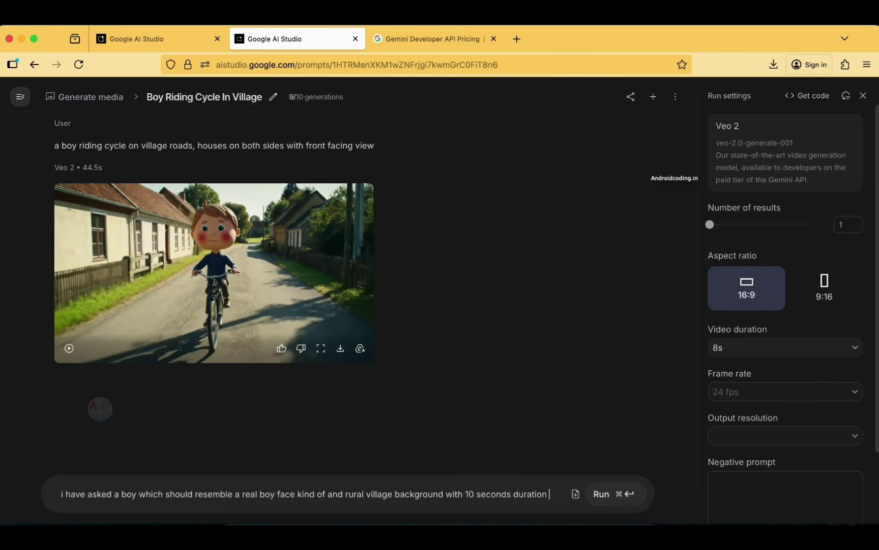
left_click(607, 495)
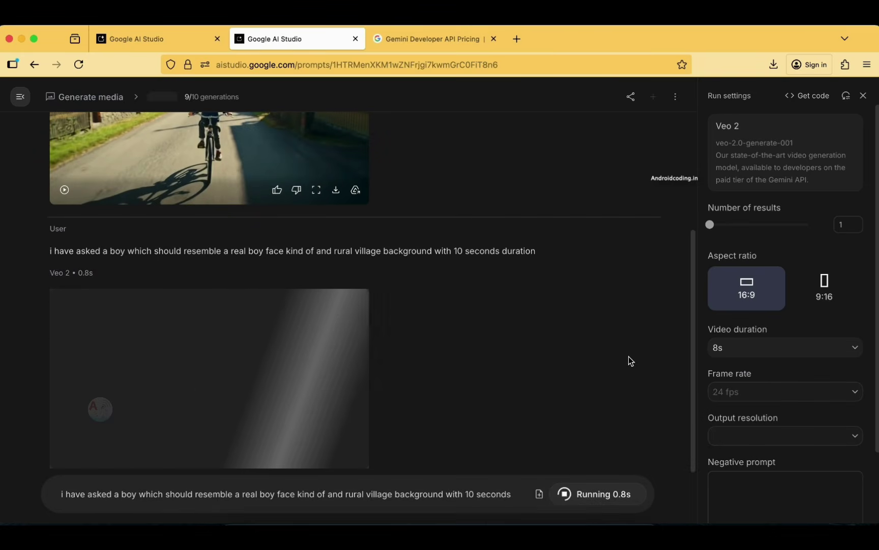
- Play the second generated video and compare it and its prompt with the first cycling video
scroll(629, 356, "up", 2)
scroll(629, 356, "down", 2)
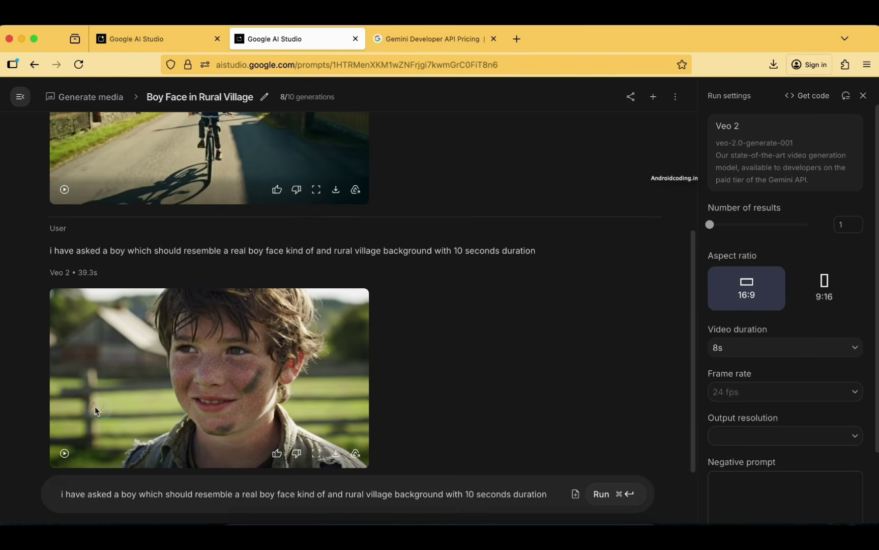
left_click(65, 453)
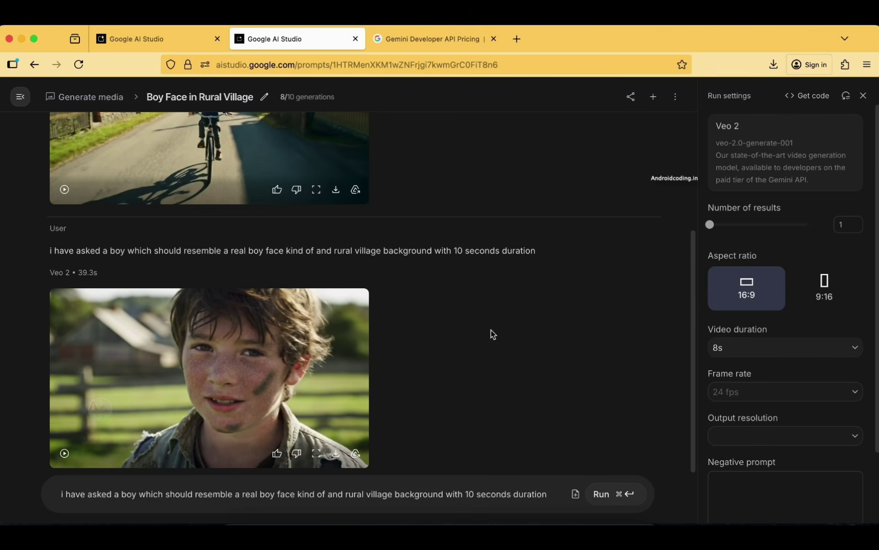
scroll(492, 334, "up", 3)
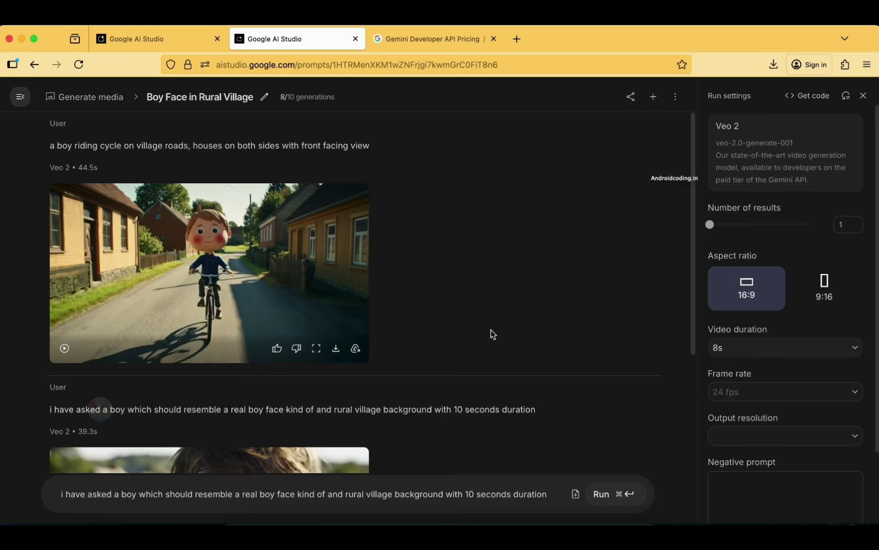
scroll(493, 334, "down", 3)
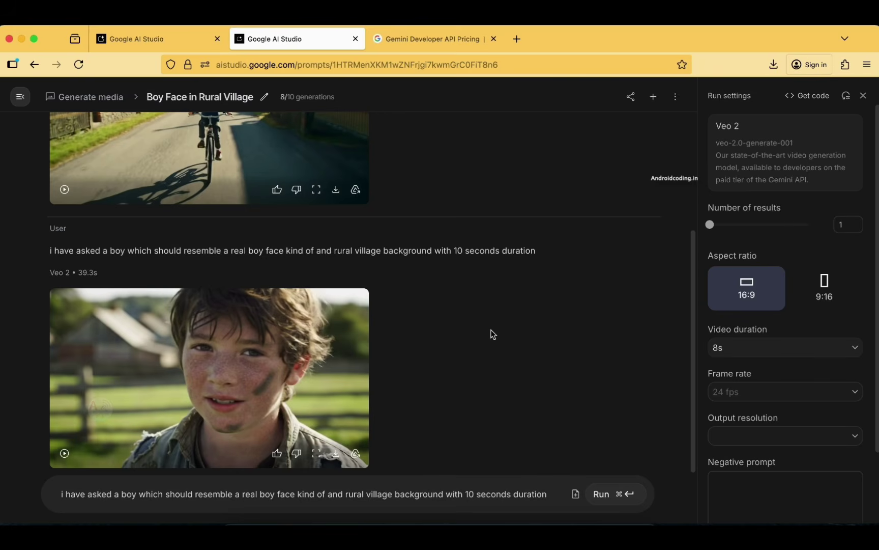
triple_click(109, 250)
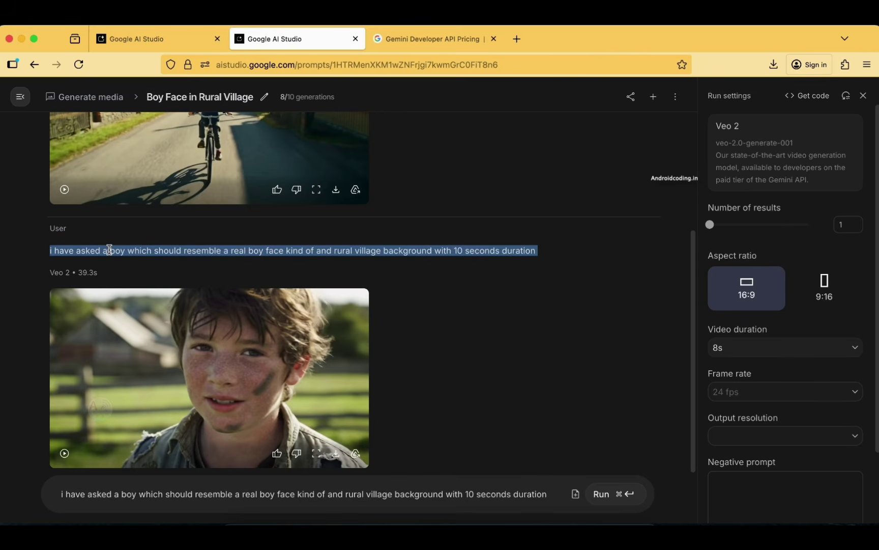
scroll(108, 248, "up", 3)
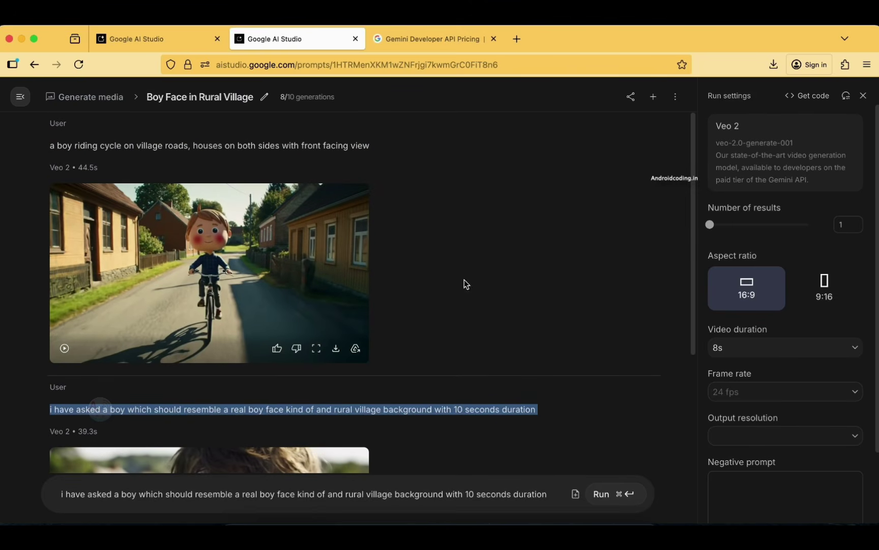
scroll(480, 414, "down", 3)
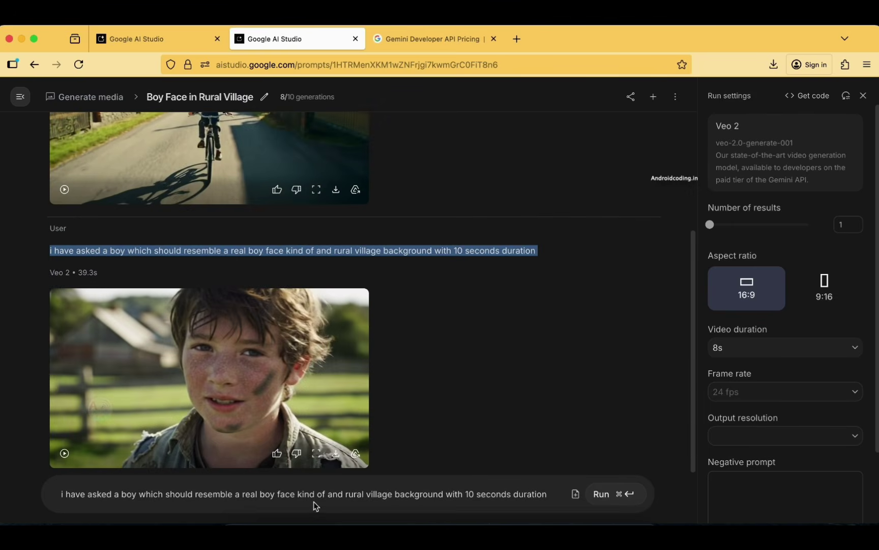
- Append ", and boy riding cycle on village roads" to the existing prompt and generate another video
left_click(338, 494)
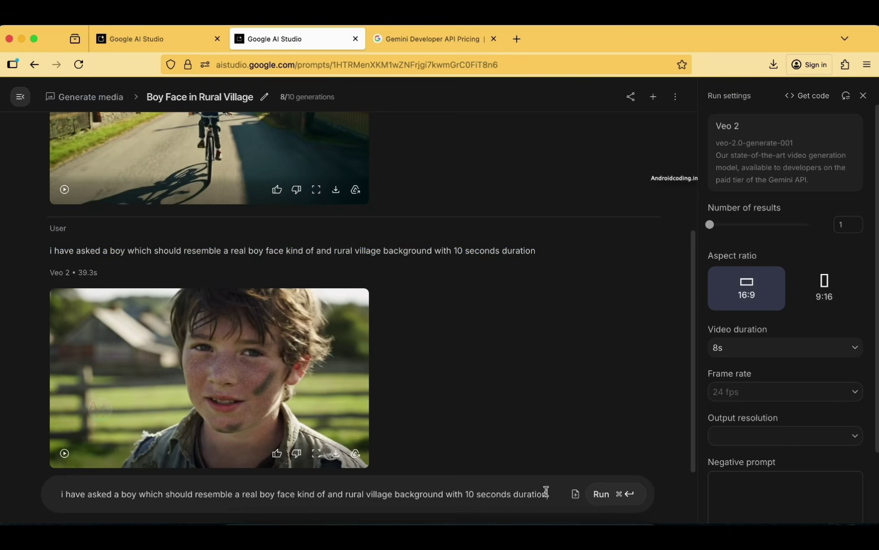
type(", and  boy riding cycle on village roads")
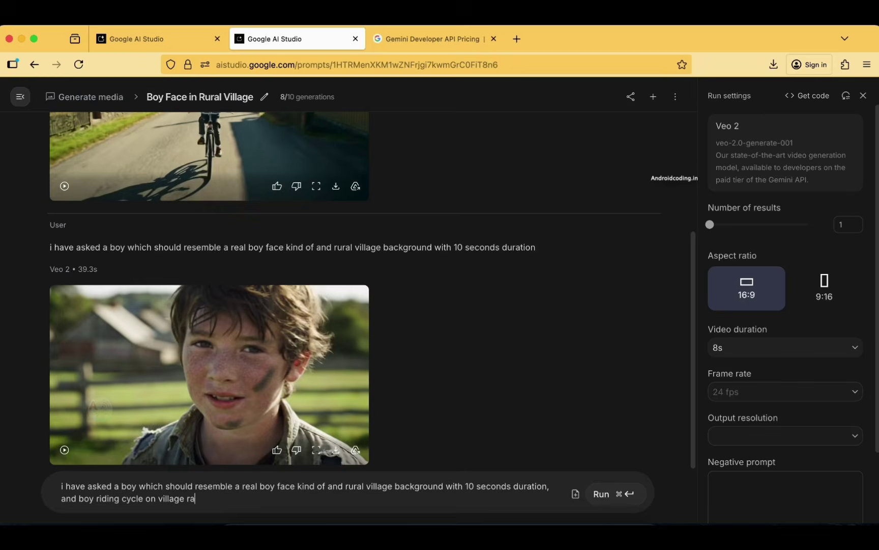
key("super+Return")
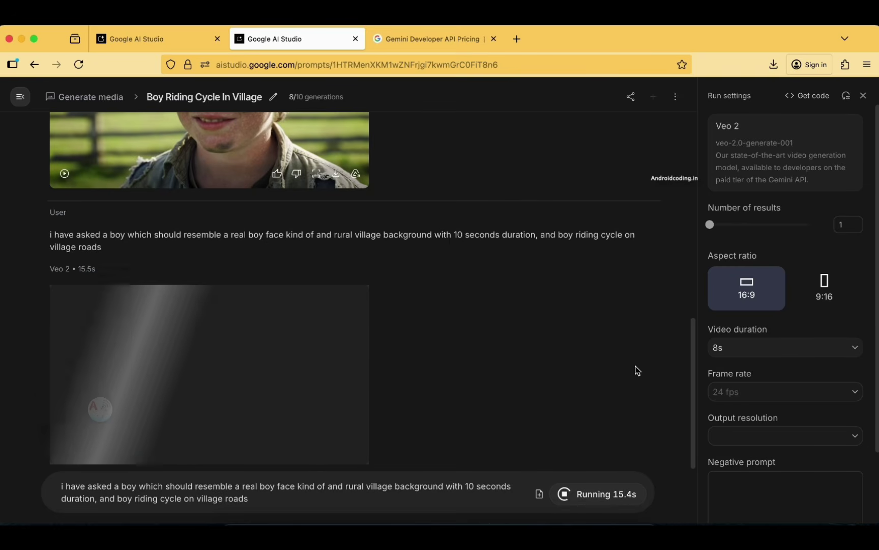
- Review the earlier videos in the chat, and watch the newly generated cycling video in the enlarged preview, closing it when done
scroll(638, 370, "up", 15)
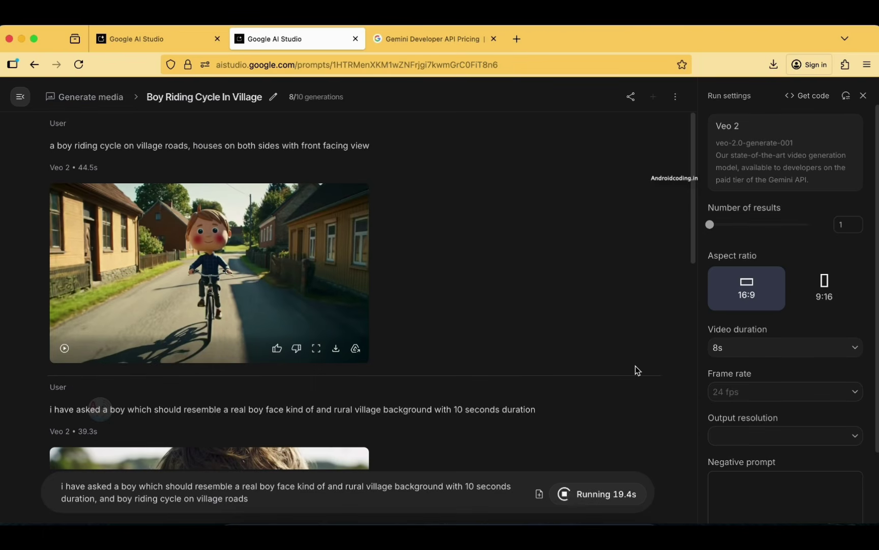
scroll(638, 371, "down", 9)
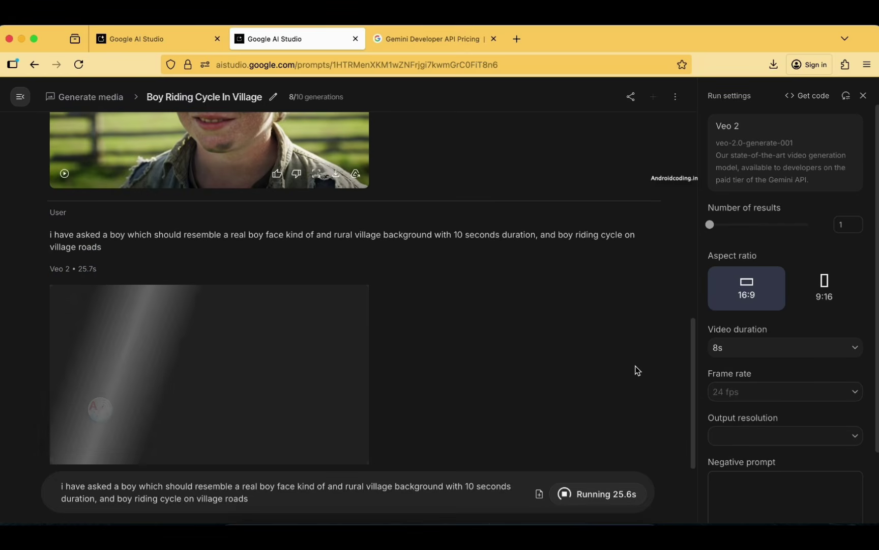
scroll(637, 370, "up", 6)
scroll(635, 369, "down", 4)
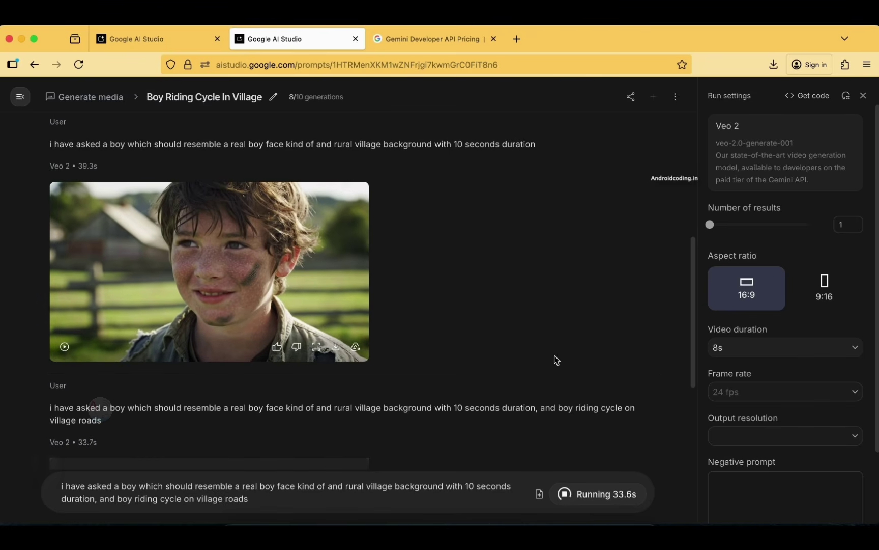
scroll(609, 409, "down", 2)
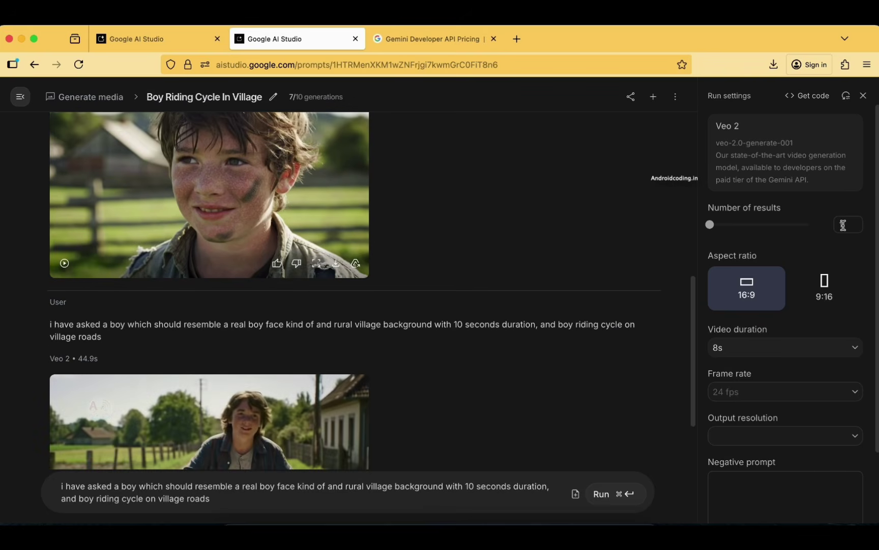
scroll(648, 371, "down", 3)
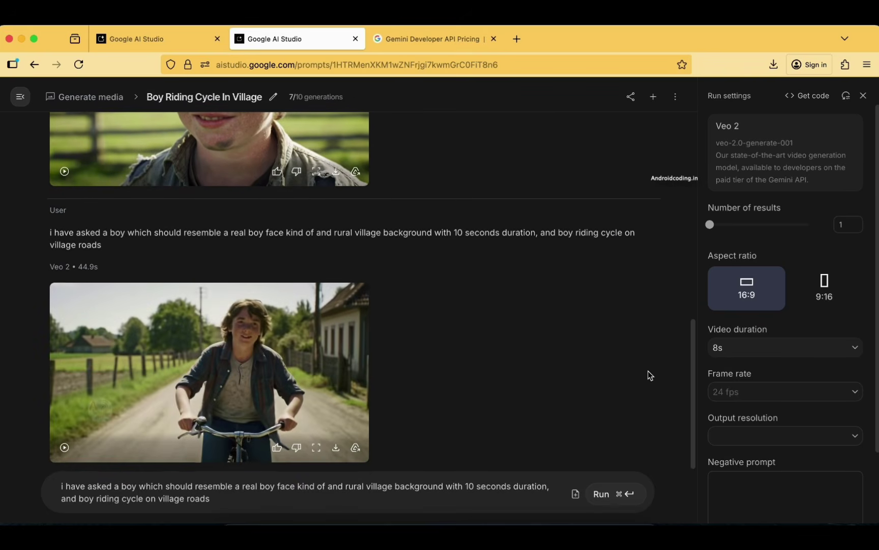
left_click(64, 449)
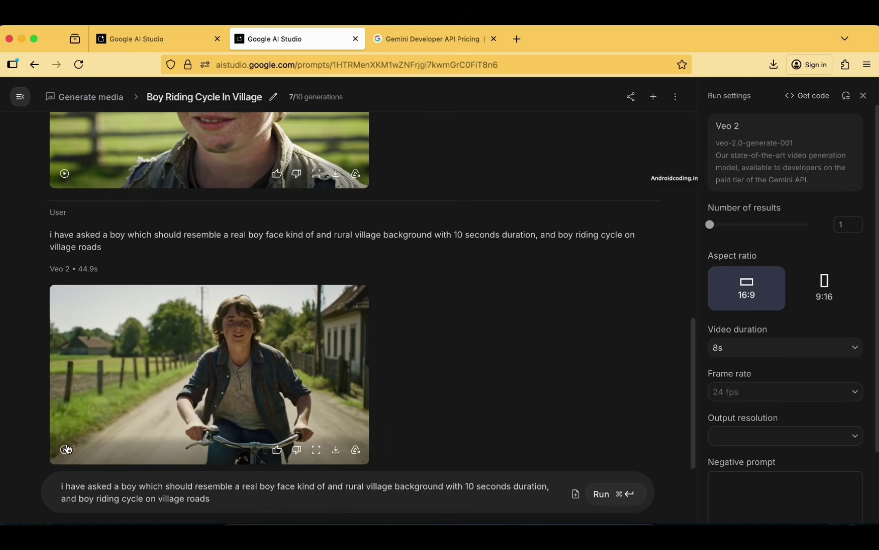
left_click(316, 450)
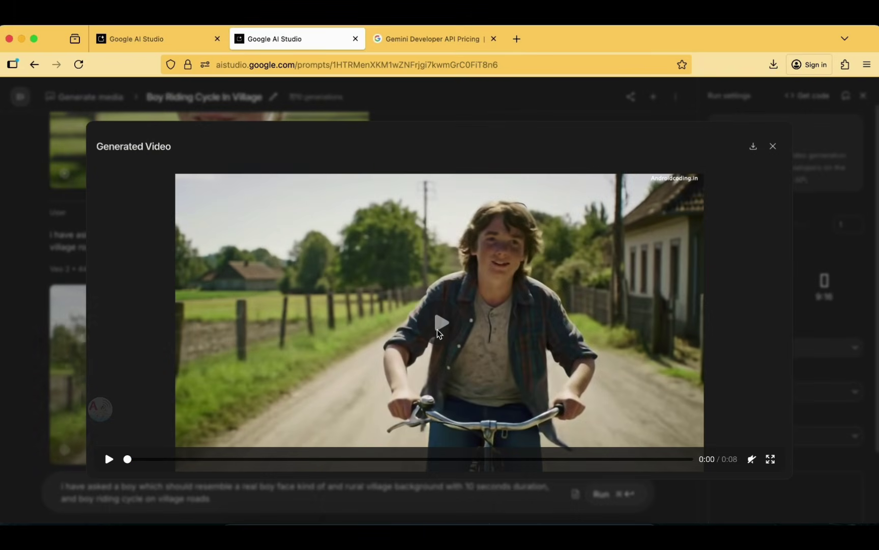
left_click(437, 330)
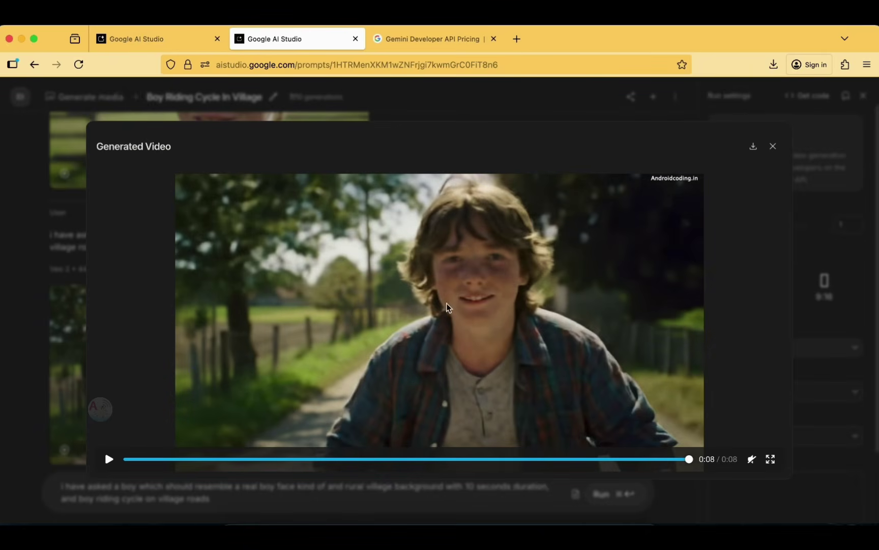
left_click(773, 147)
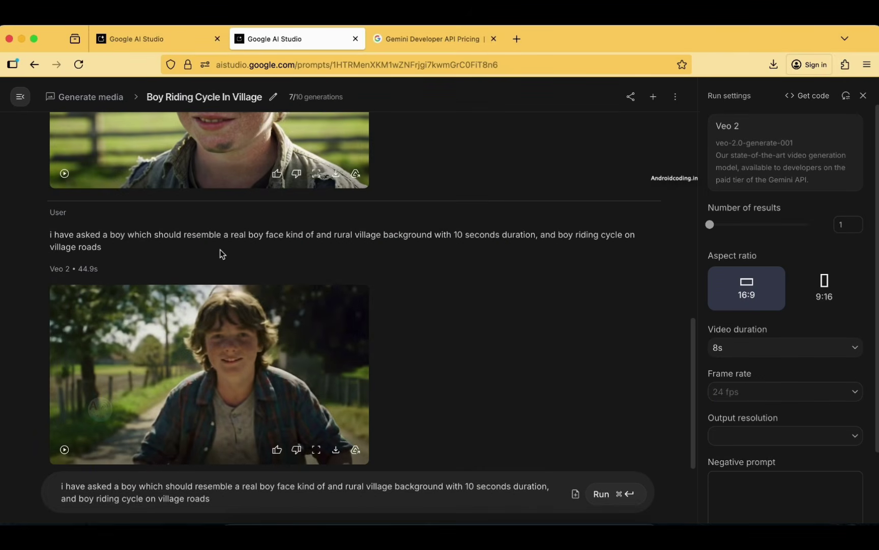
- Check the available video durations and set the aspect ratio to 9:16
scroll(782, 291, "down", 2)
left_click(782, 291)
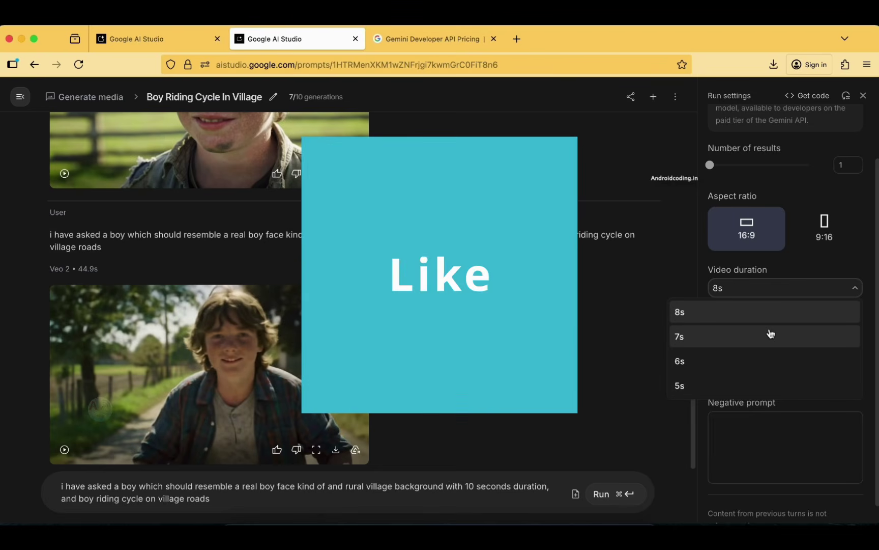
left_click(614, 328)
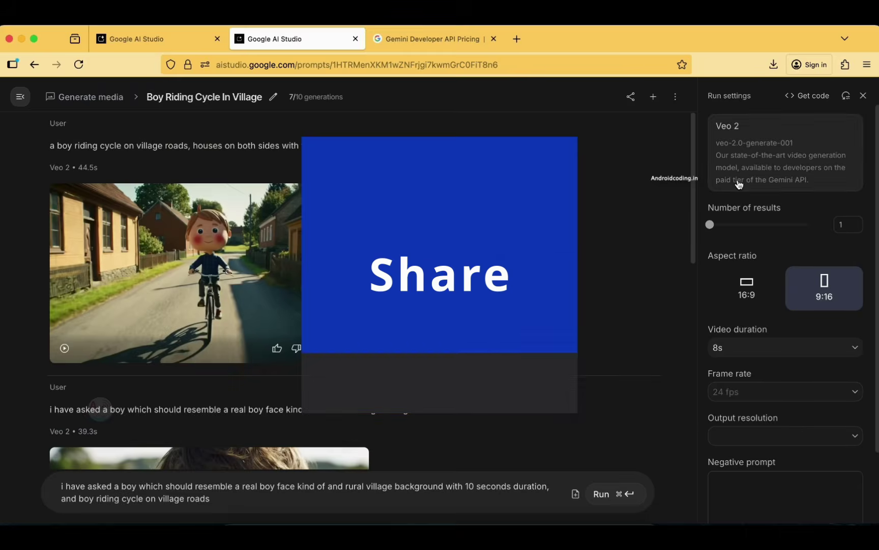
- Browse the audio models and try switching to Gemini 2.5 Pro Preview TTS, dismissing the model switch
left_click(738, 182)
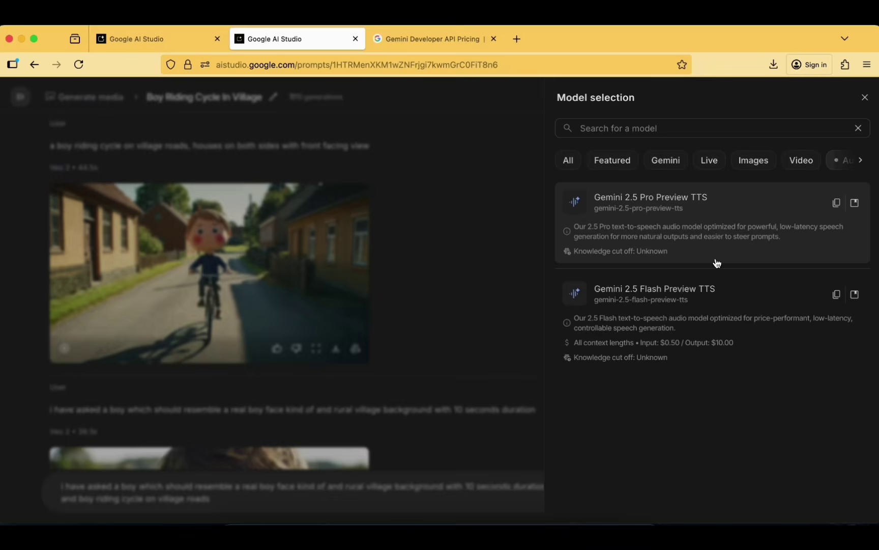
left_click(709, 246)
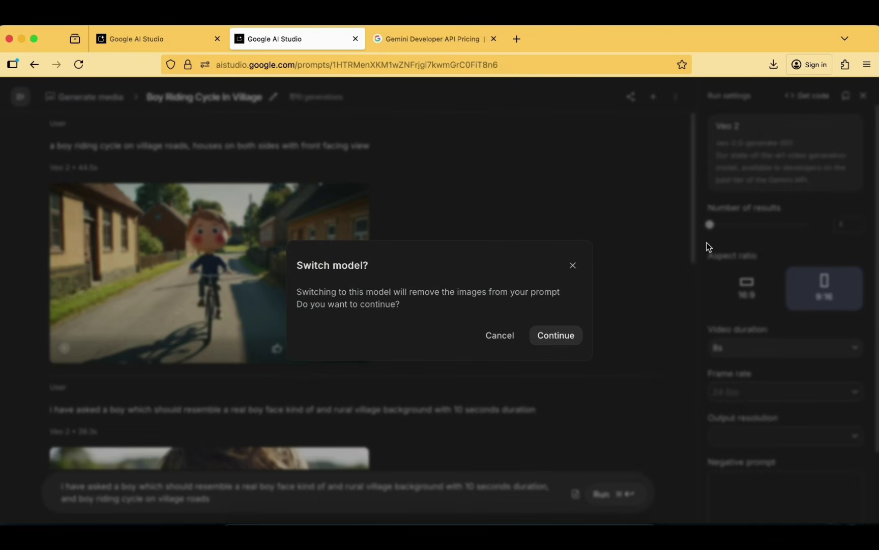
left_click(572, 265)
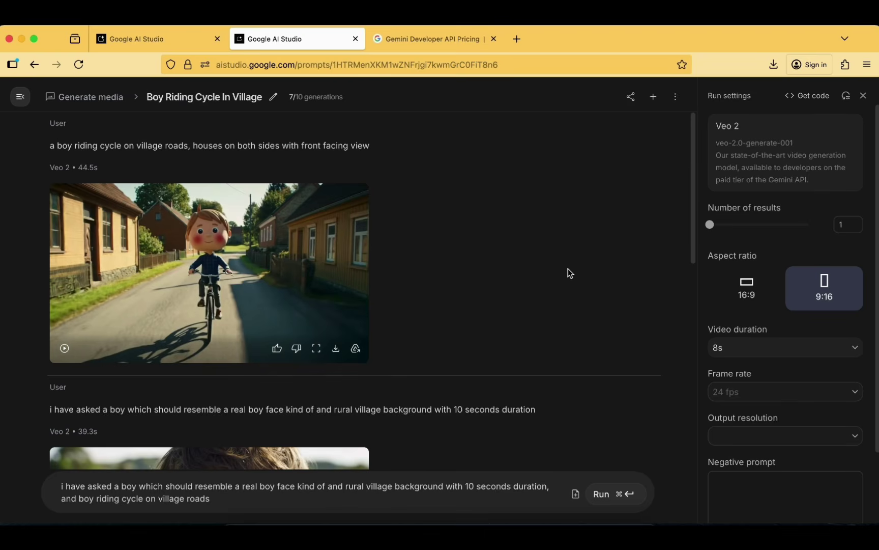